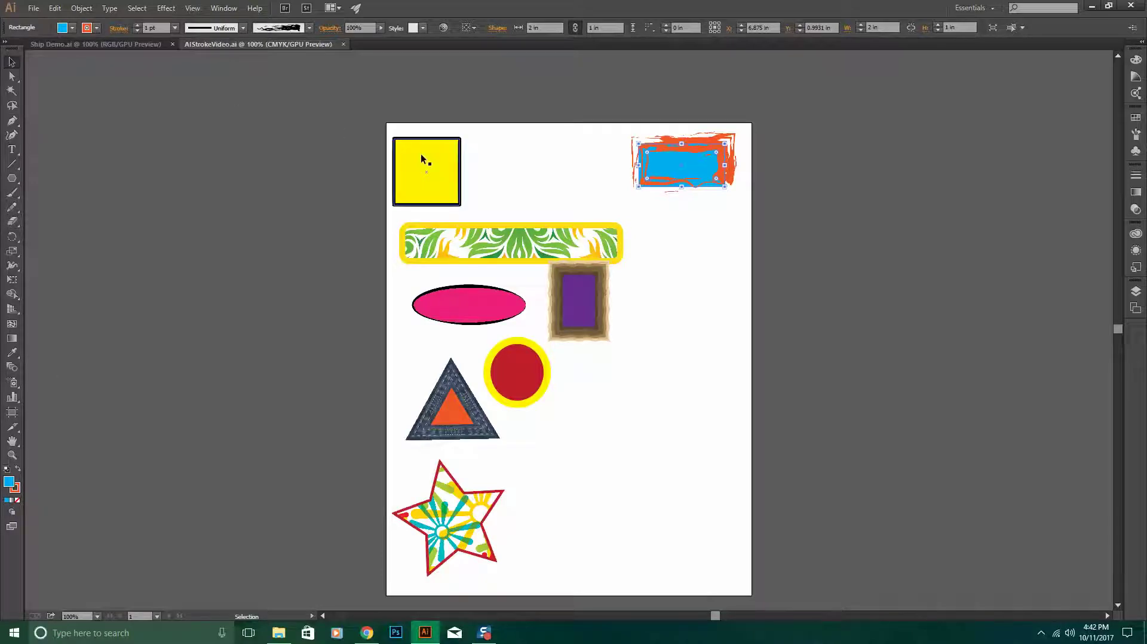
- Alt-drag a copy of the yellow square to the right of the original
left_click(119, 28)
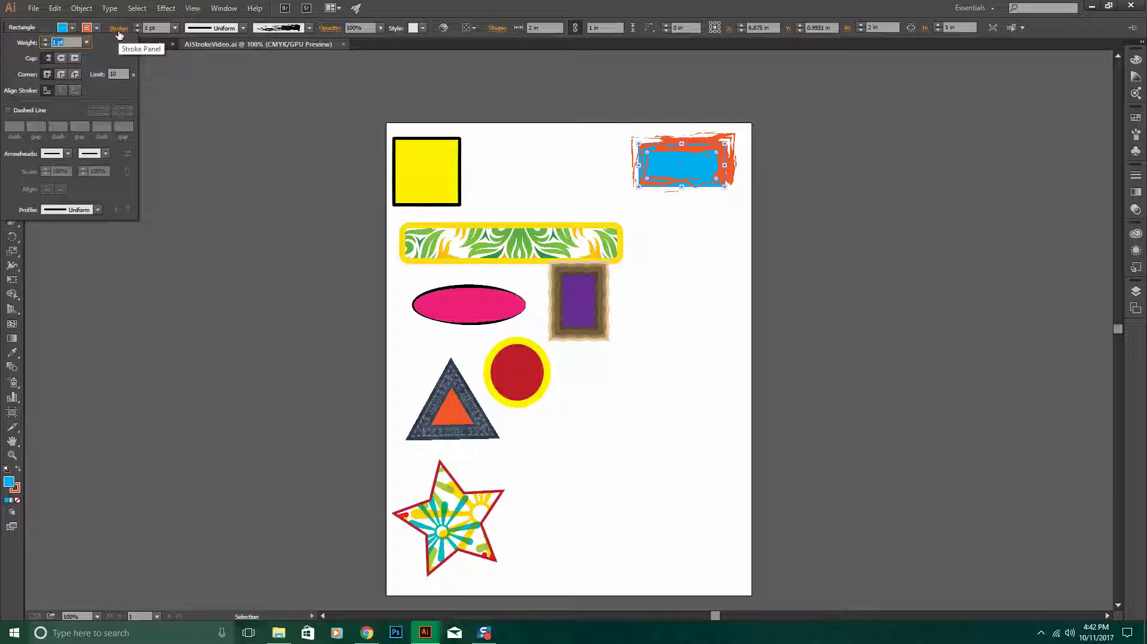
left_click(118, 31)
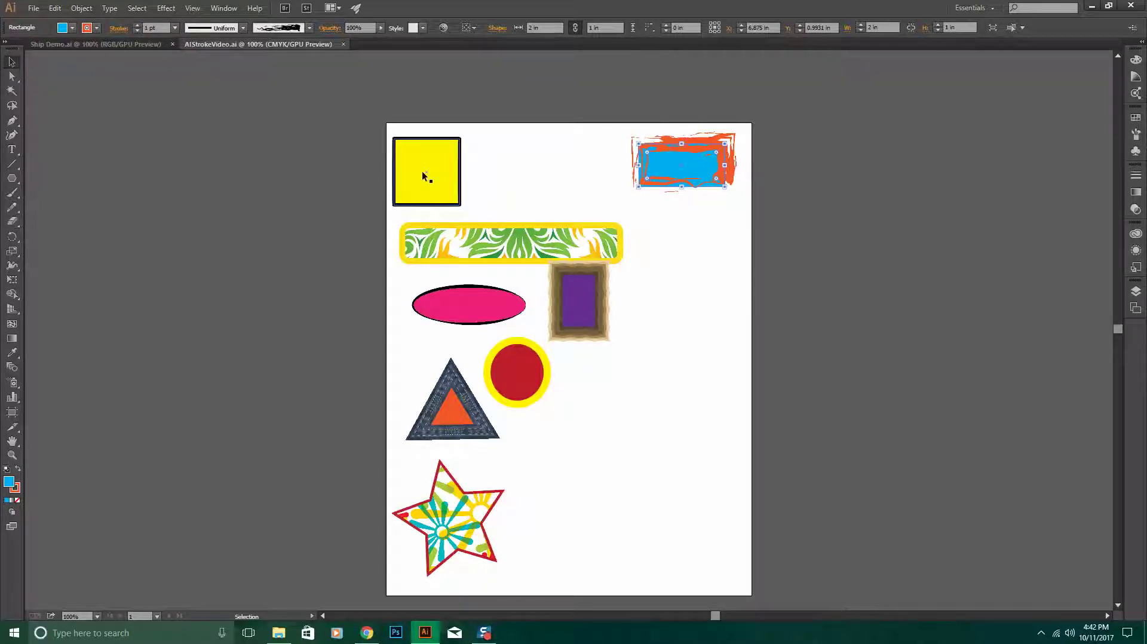
left_click_drag(423, 174, 481, 177)
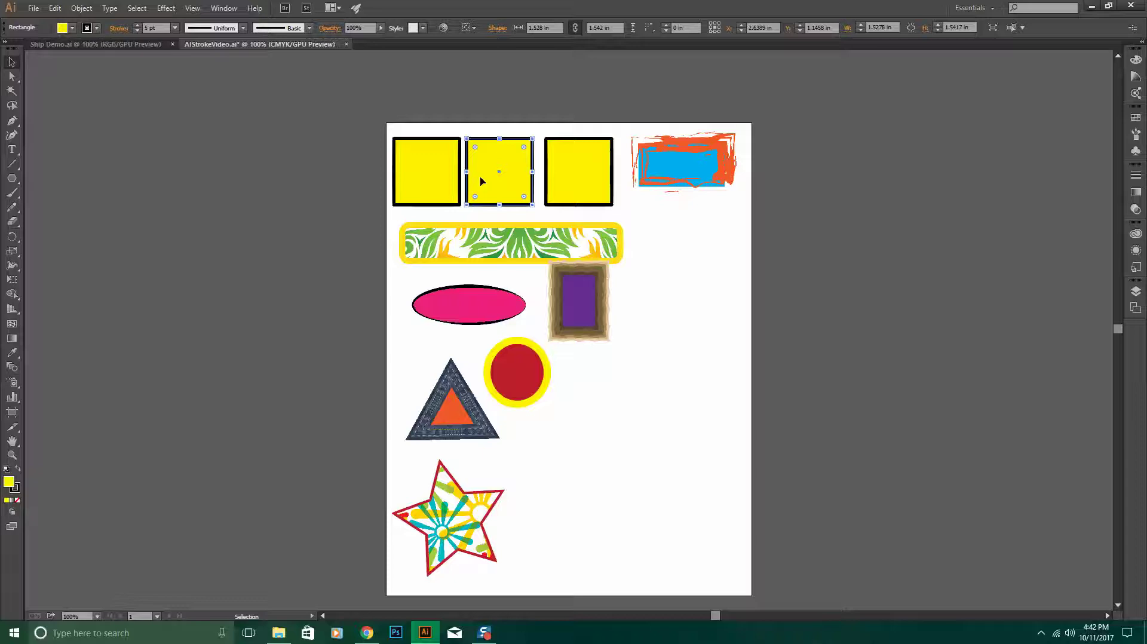
left_click(432, 169)
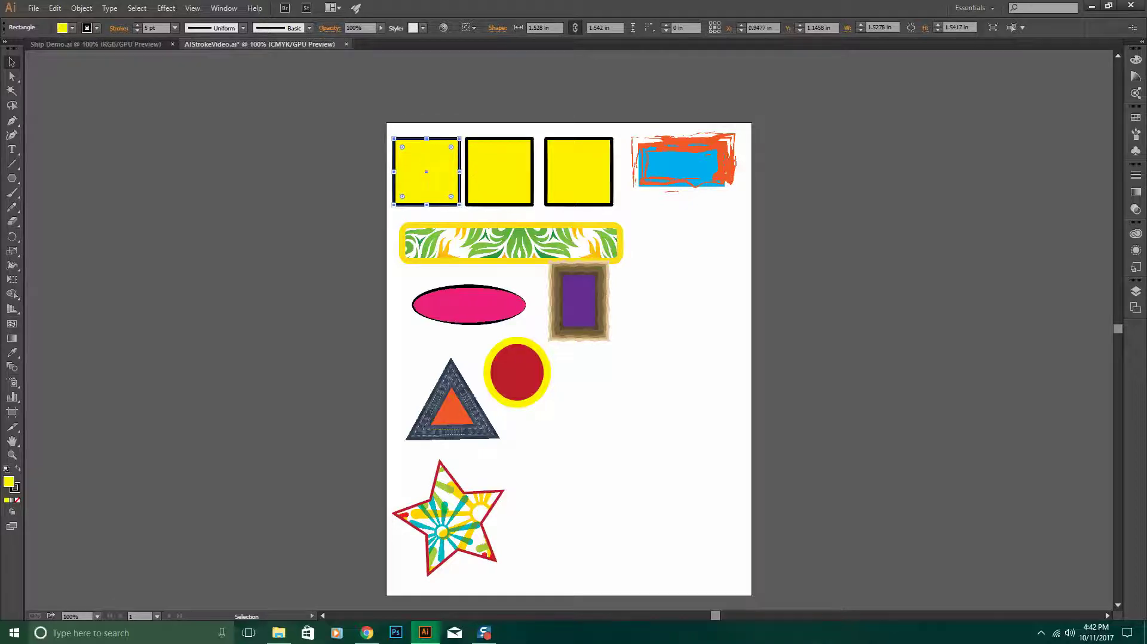
left_click(116, 30)
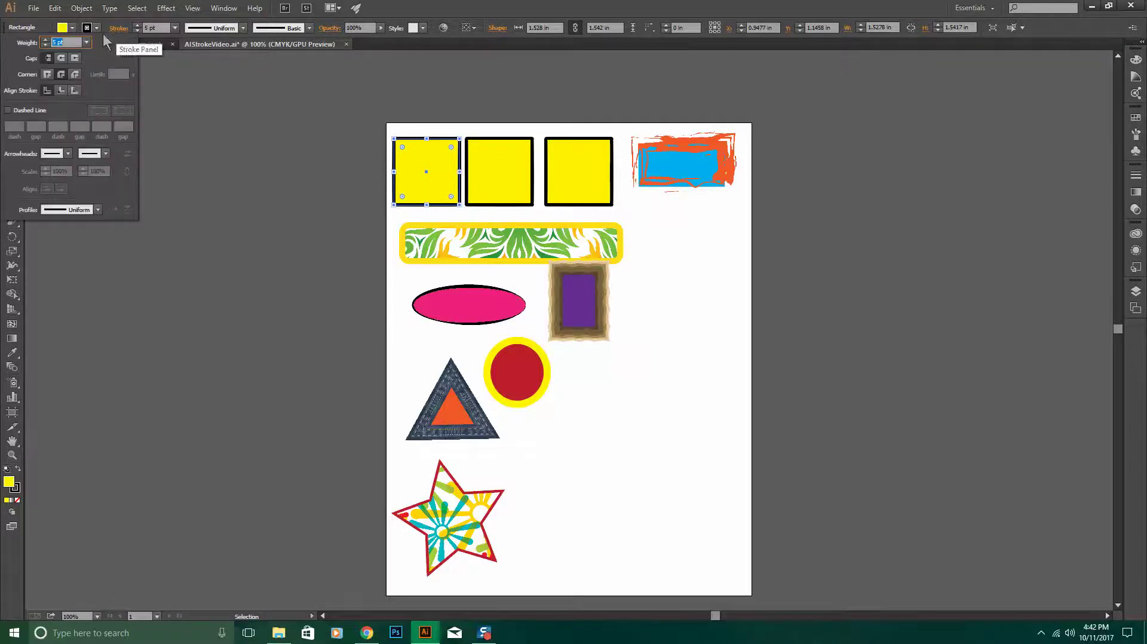
left_click(48, 59)
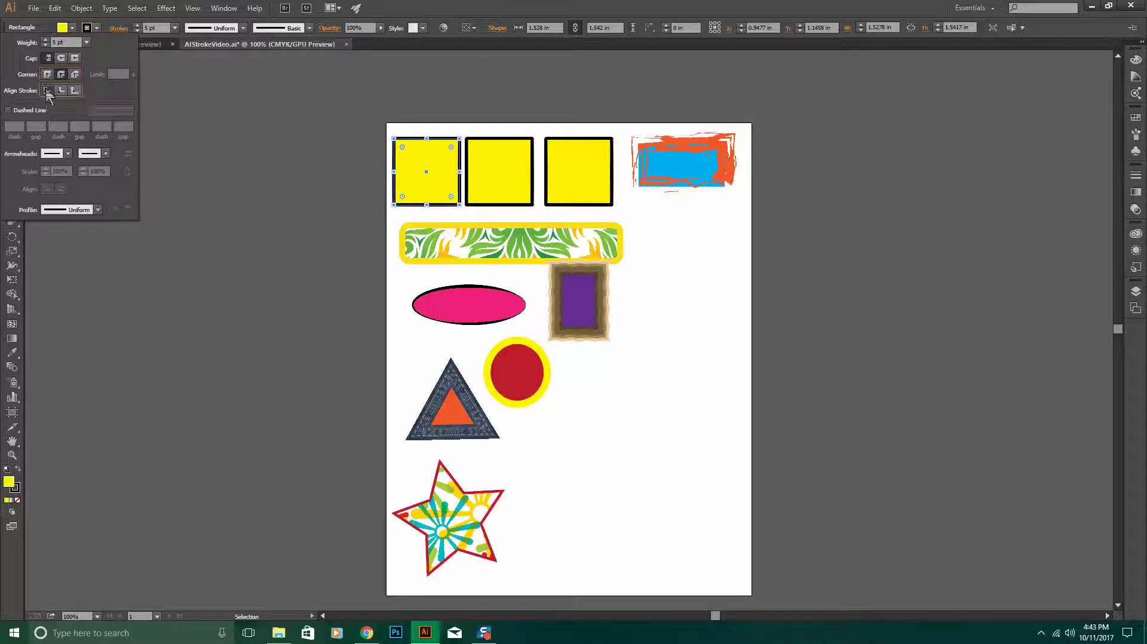
left_click(47, 91)
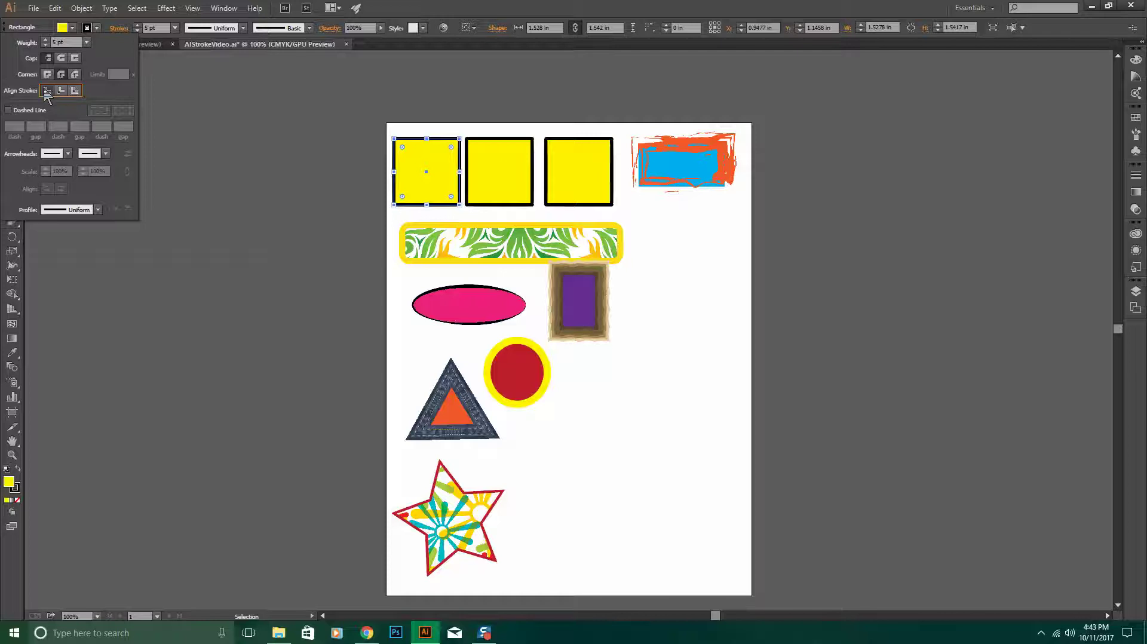
left_click(495, 173)
- Set the second square's stroke to Projecting Cap, Round Join and Align Stroke to Outside
left_click(493, 173)
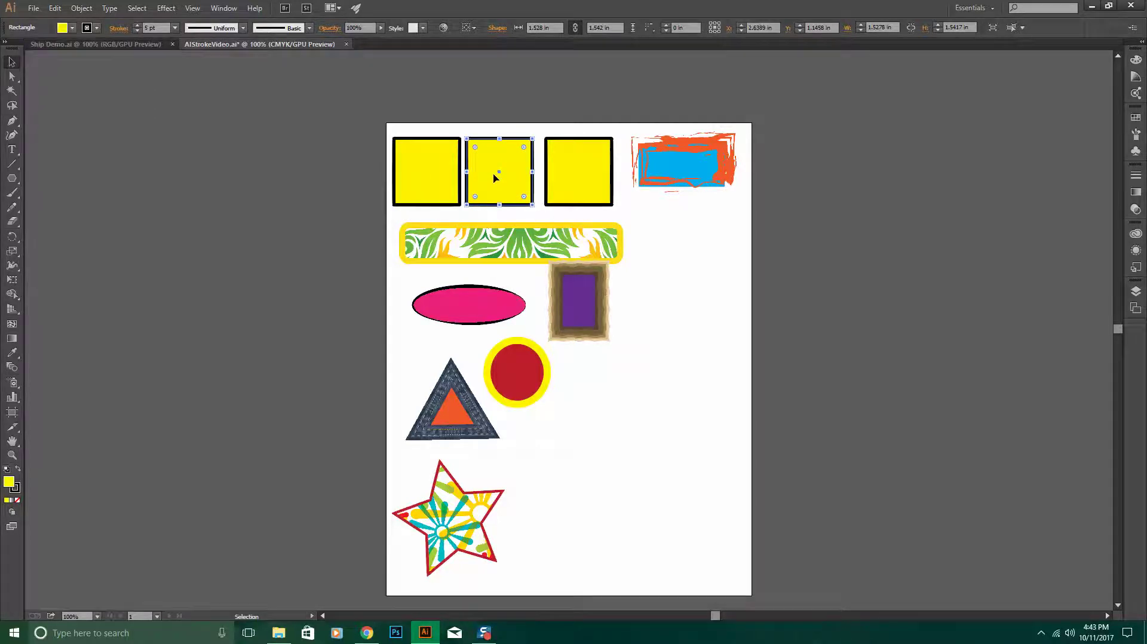
left_click(117, 29)
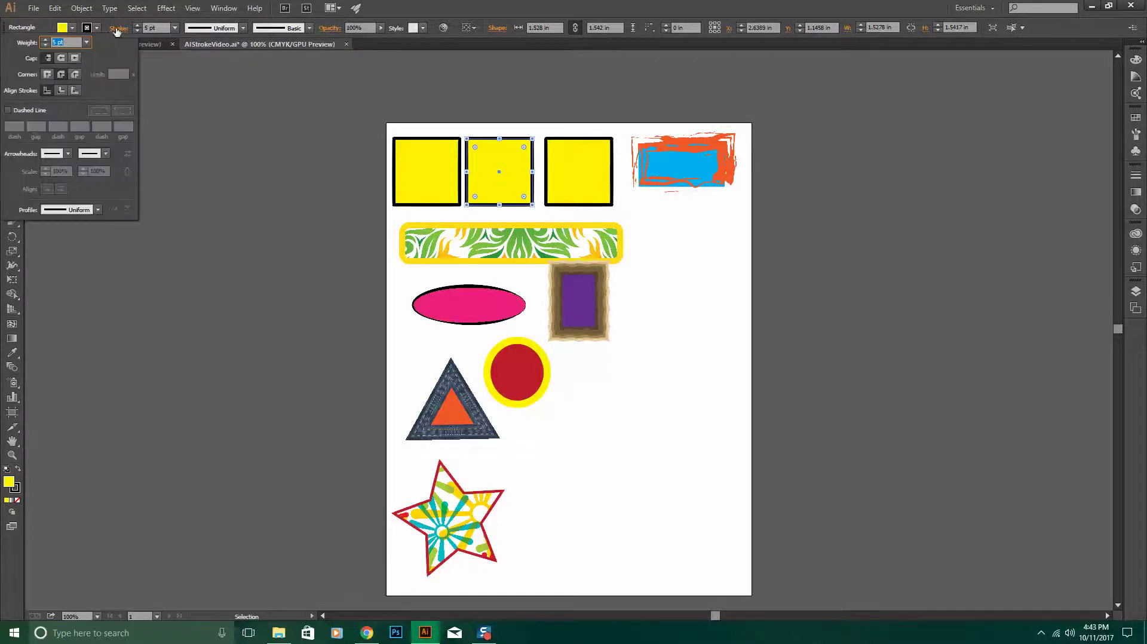
left_click(75, 58)
left_click(75, 75)
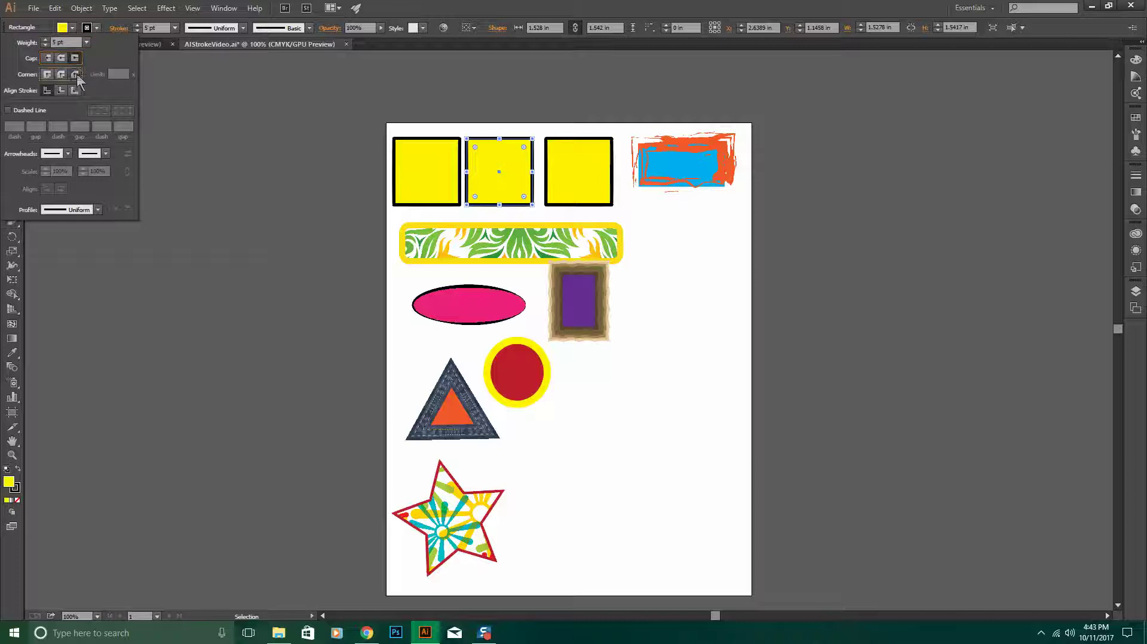
left_click(76, 74)
left_click(74, 91)
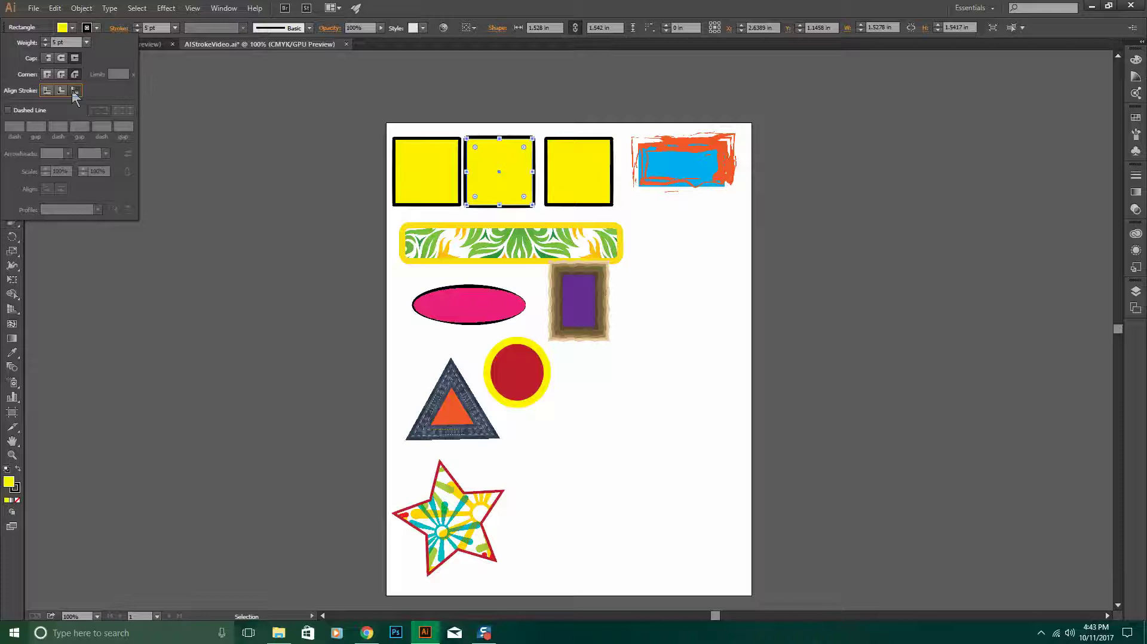
left_click(588, 162)
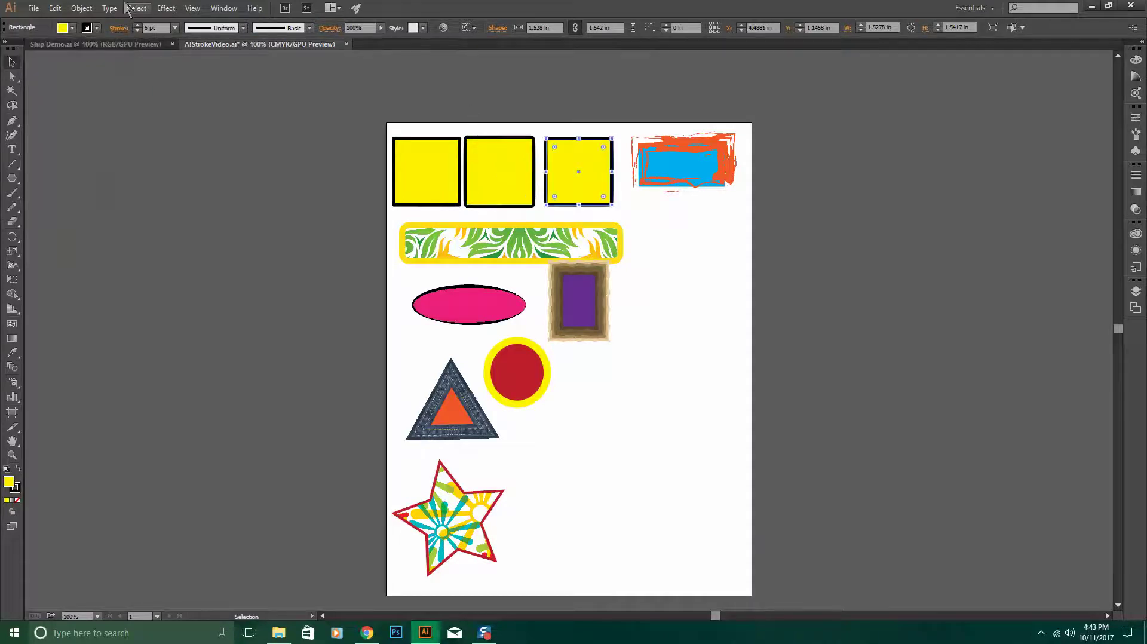
- Turn the third square's outline into a 12 pt dashed line
left_click(97, 28)
left_click(119, 29)
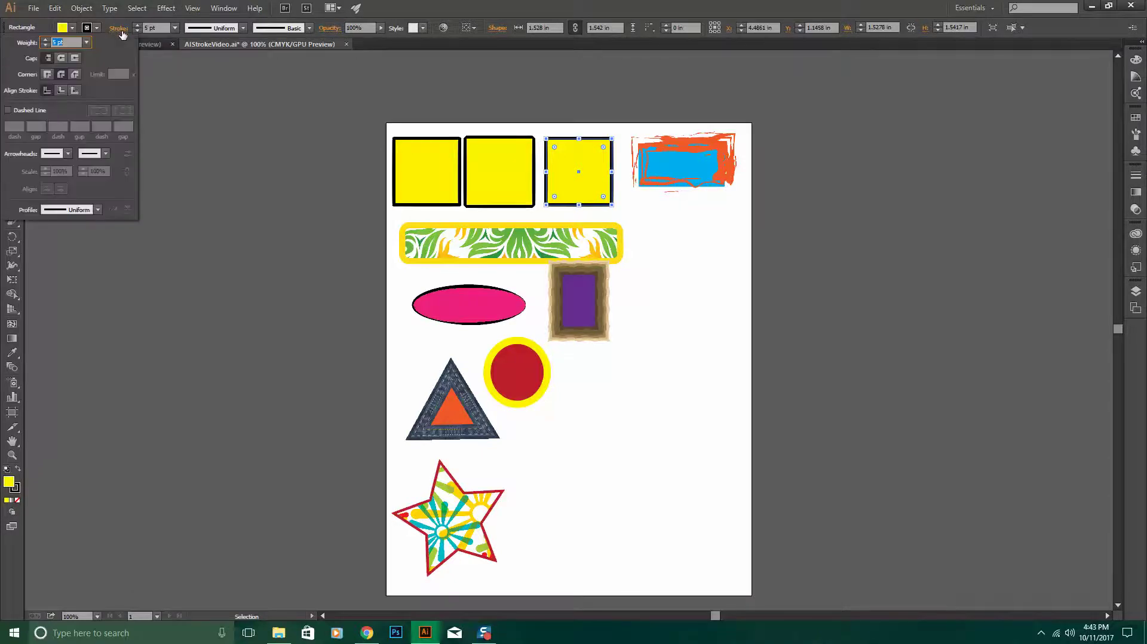
left_click(9, 109)
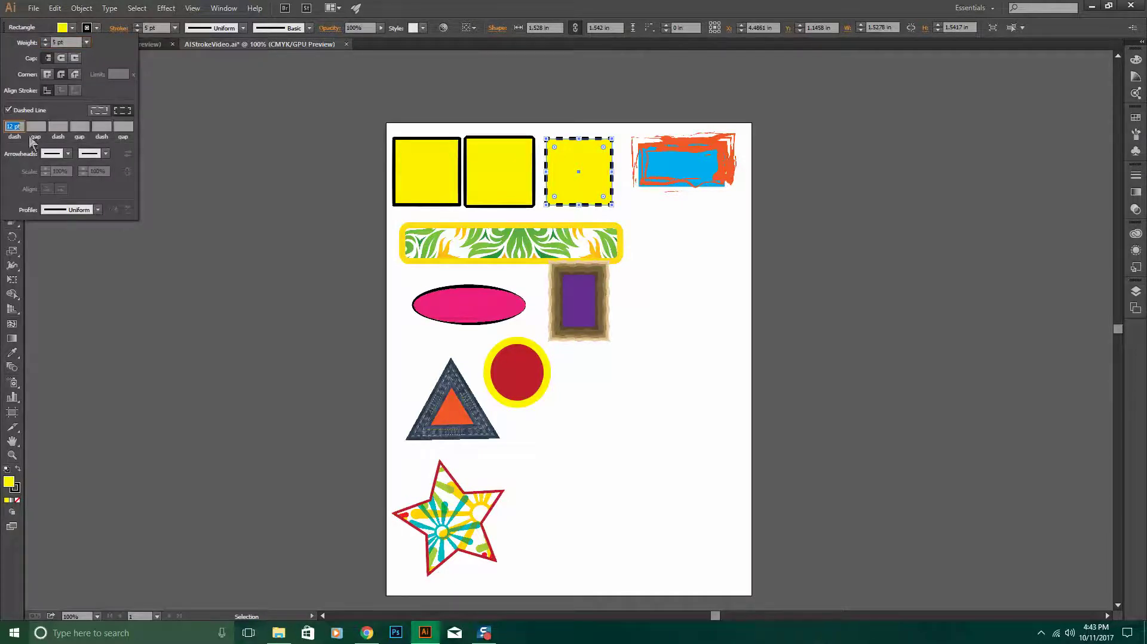
left_click(37, 126)
left_click(109, 113)
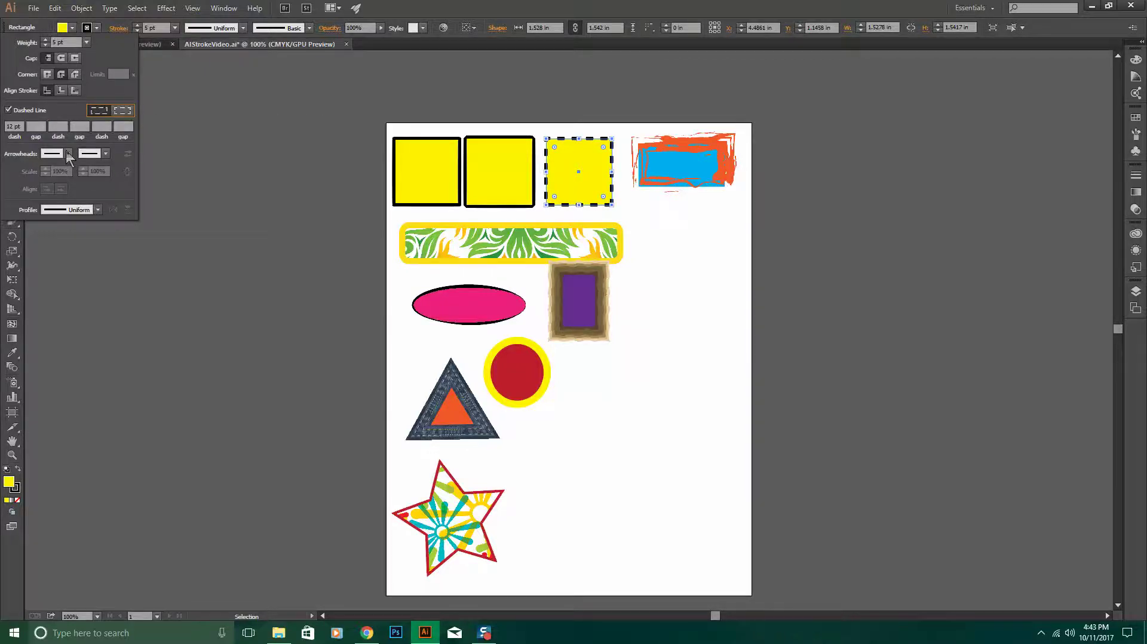
- Add Arrow 1 as the start arrowhead, keeping the Uniform width profile
left_click(69, 154)
left_click(48, 193)
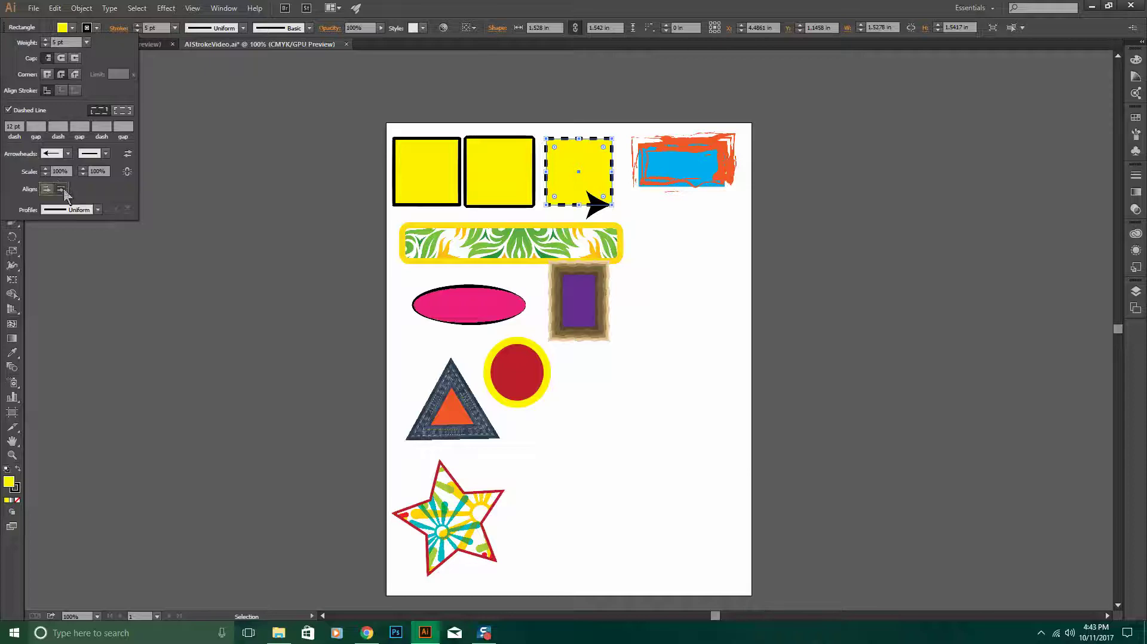
left_click(99, 210)
left_click(97, 212)
key("Escape")
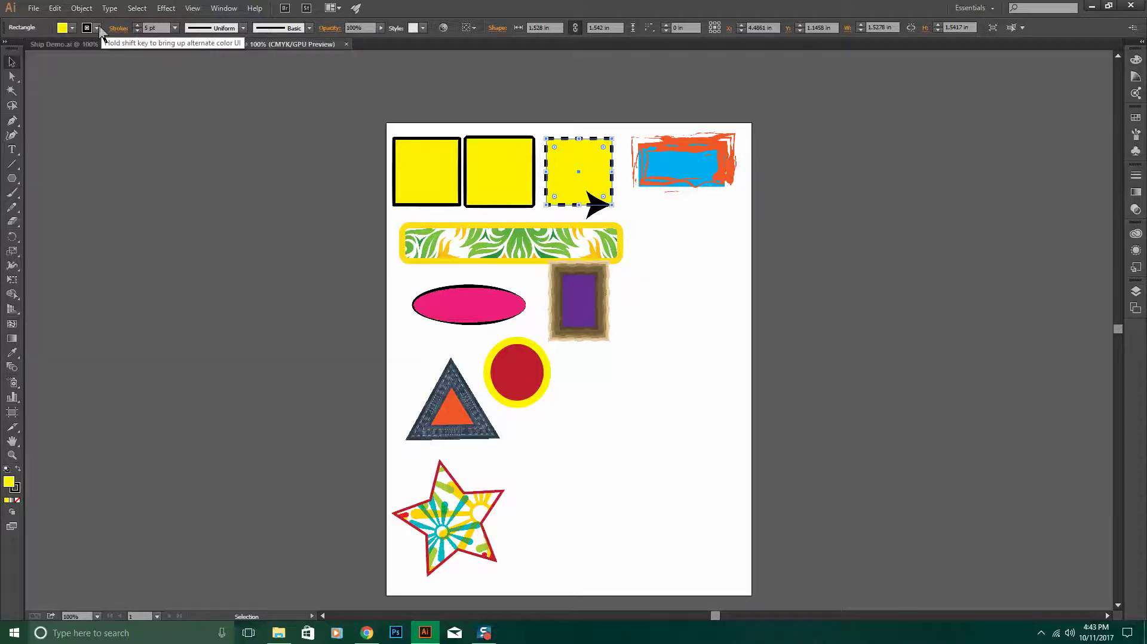
left_click(401, 257)
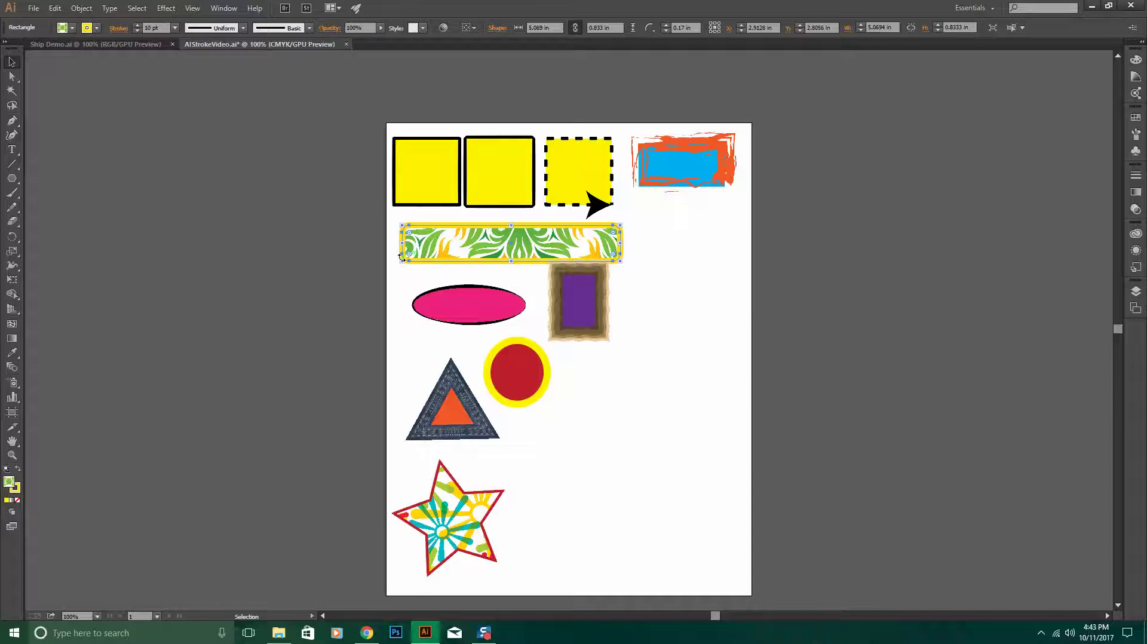
left_click(96, 30)
key("Escape")
left_click(442, 398)
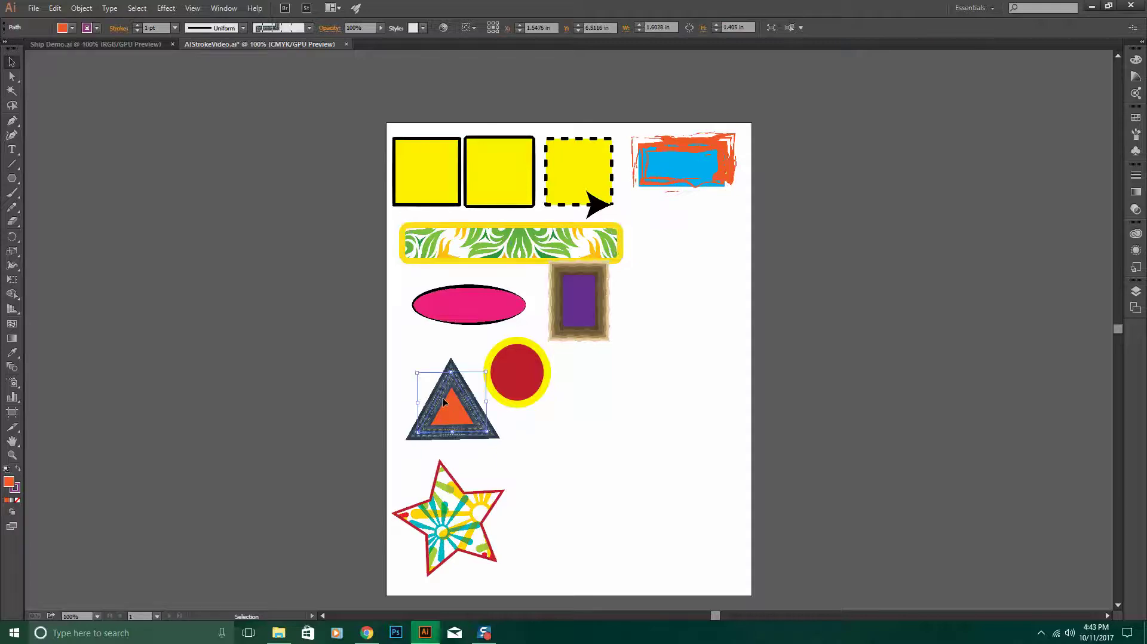
- Select the purple rectangle and load the Borders > Borders_Decorative brush library
left_click(310, 28)
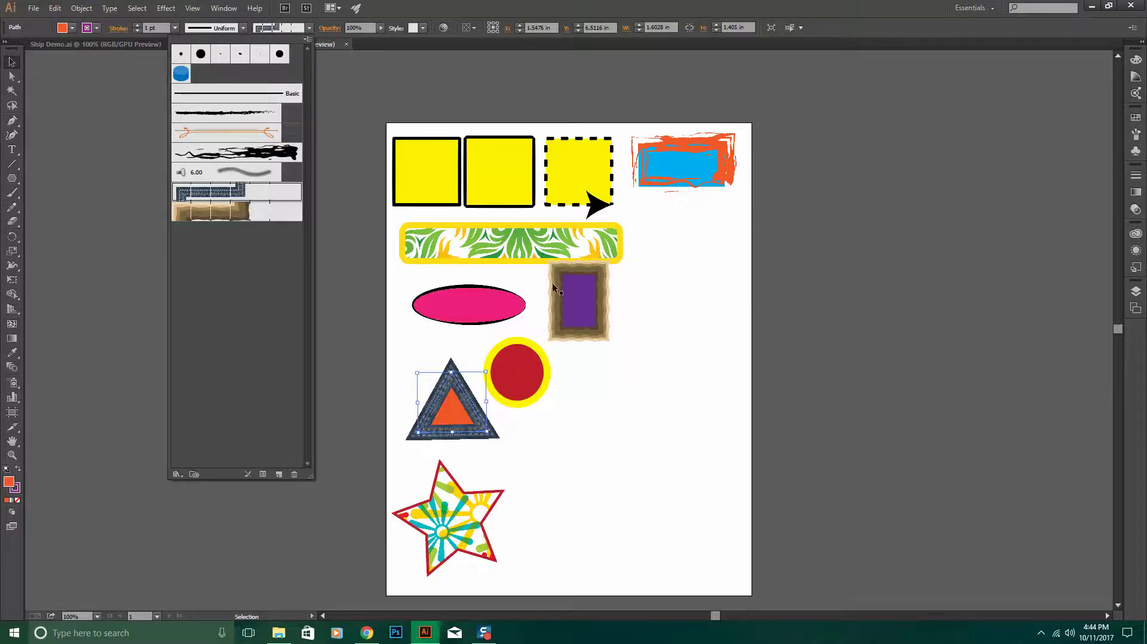
left_click(580, 299)
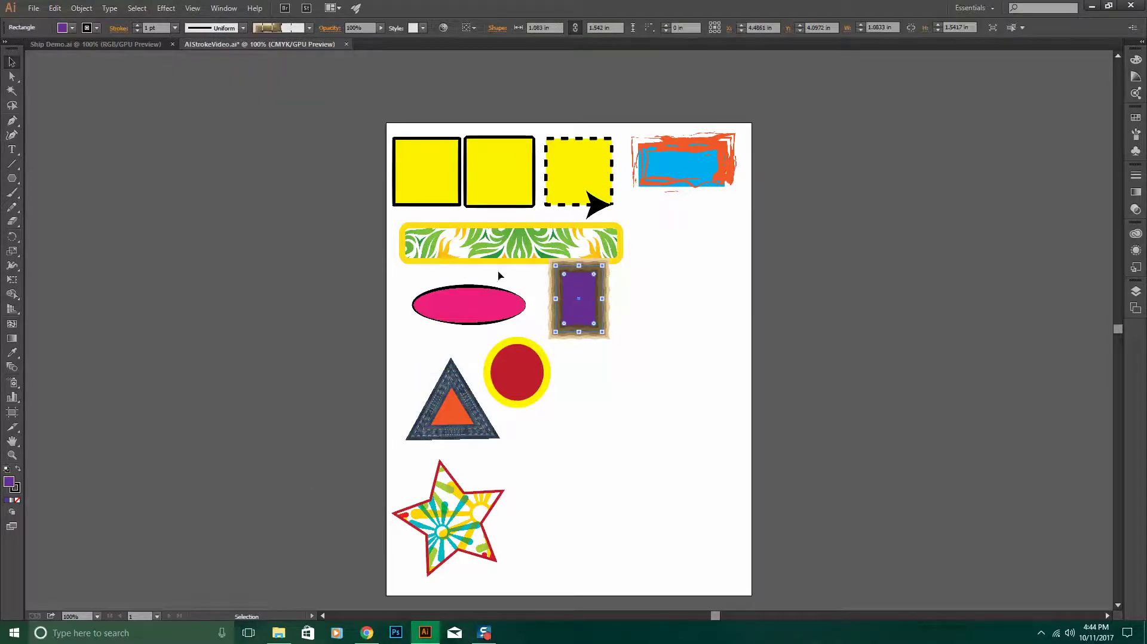
left_click(310, 28)
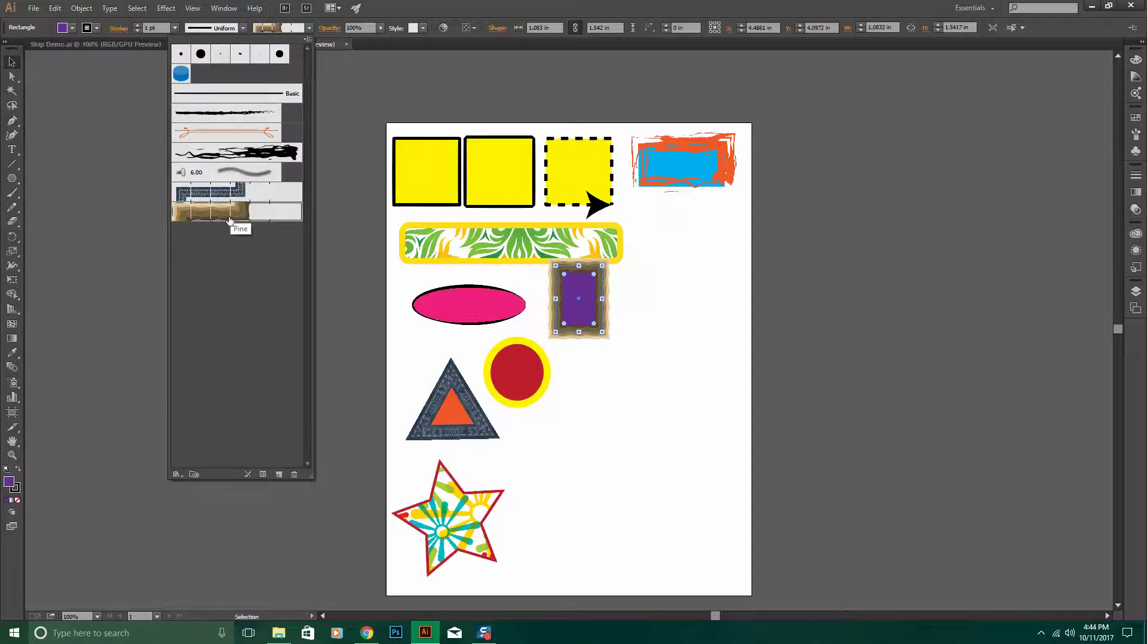
left_click(180, 474)
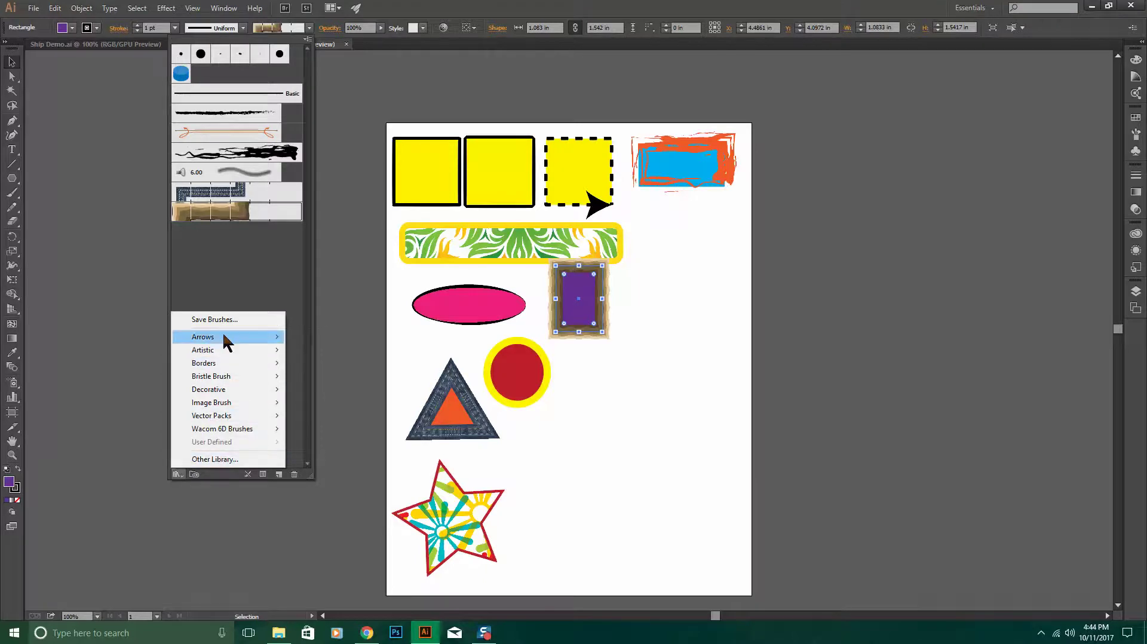
mouse_move(222, 366)
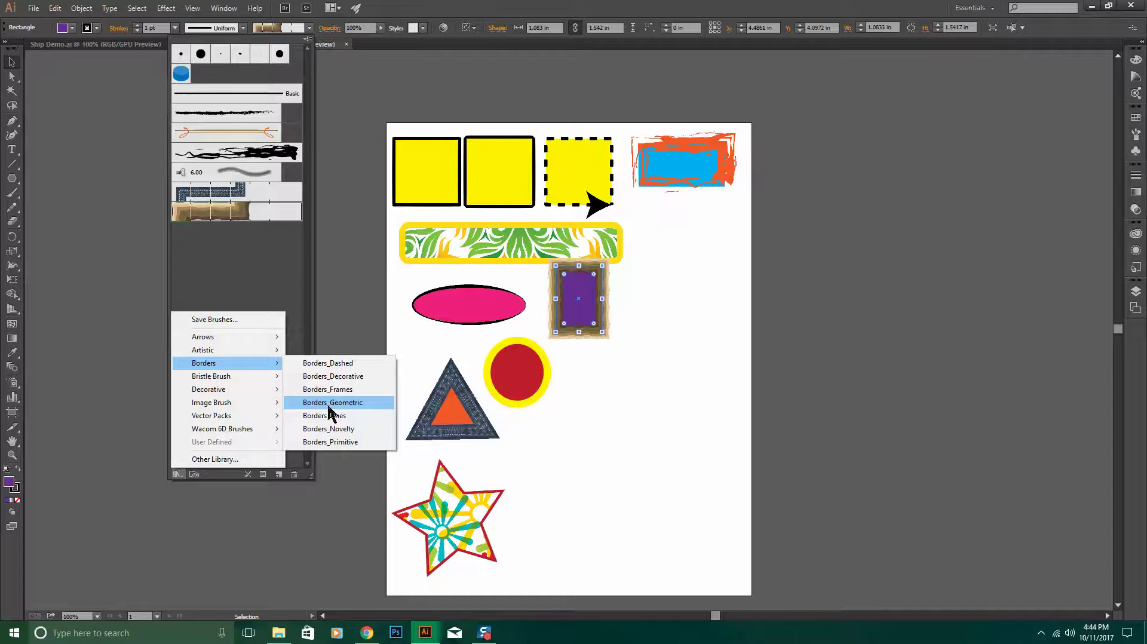
left_click(337, 389)
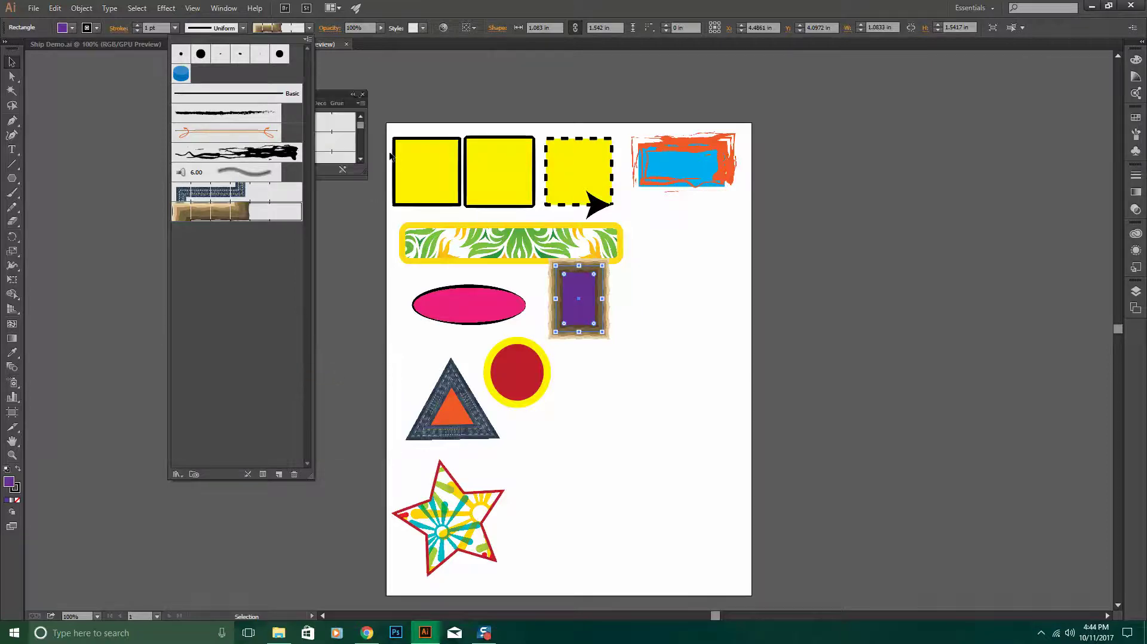
- Apply the green-and-pink greek-key border brush to the purple rectangle
left_click(328, 95)
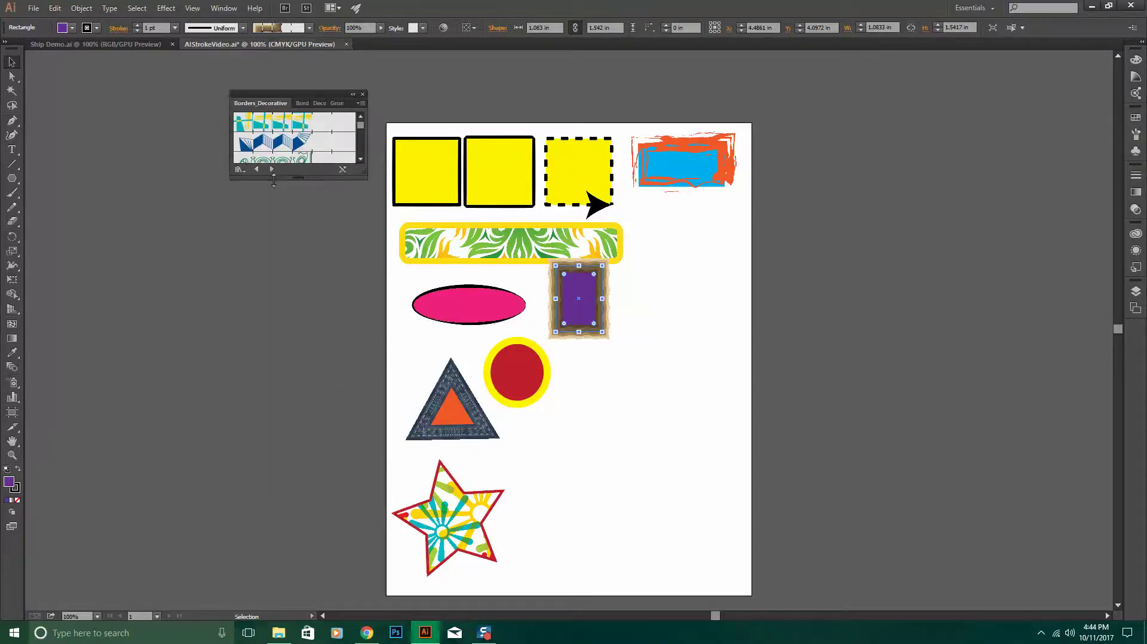
left_click_drag(298, 177, 298, 595)
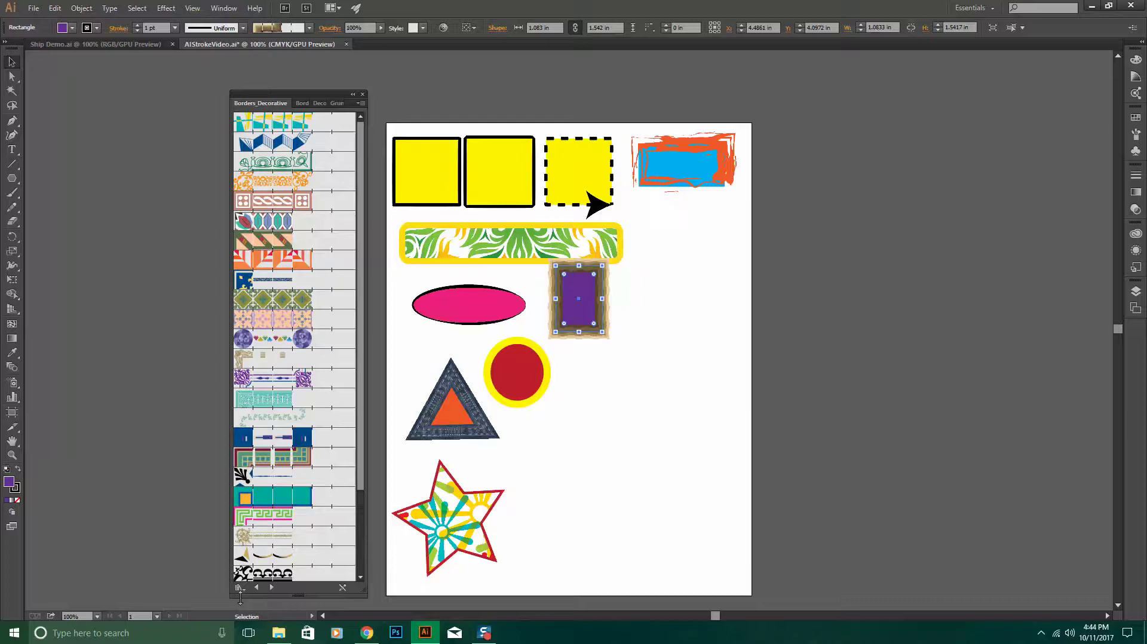
scroll(285, 392, "down", 3)
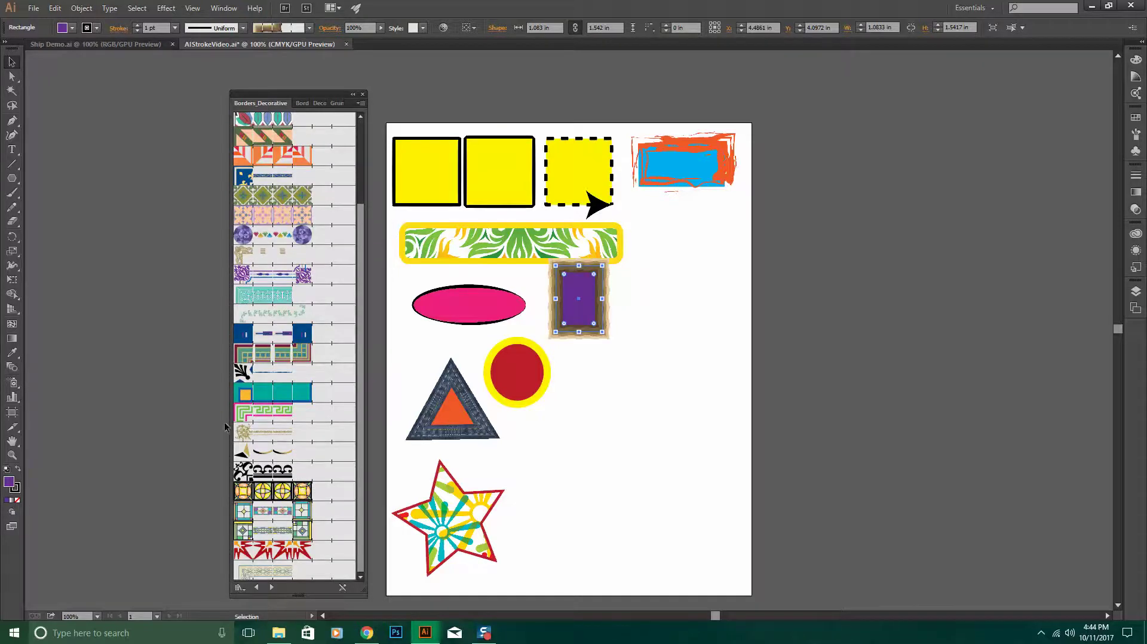
left_click(243, 411)
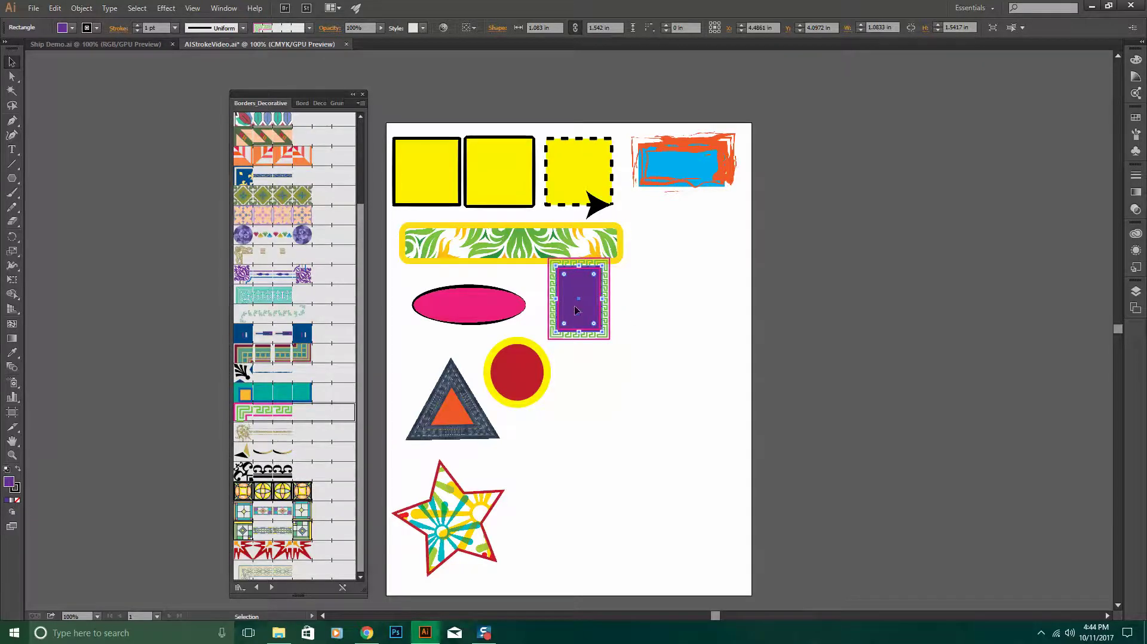
- Make two Alt-drag copies of the greek-key bordered rectangle
left_click(362, 94)
mouse_move(564, 309)
left_mouse_down()
mouse_move(574, 349)
mouse_move(571, 338)
left_mouse_up()
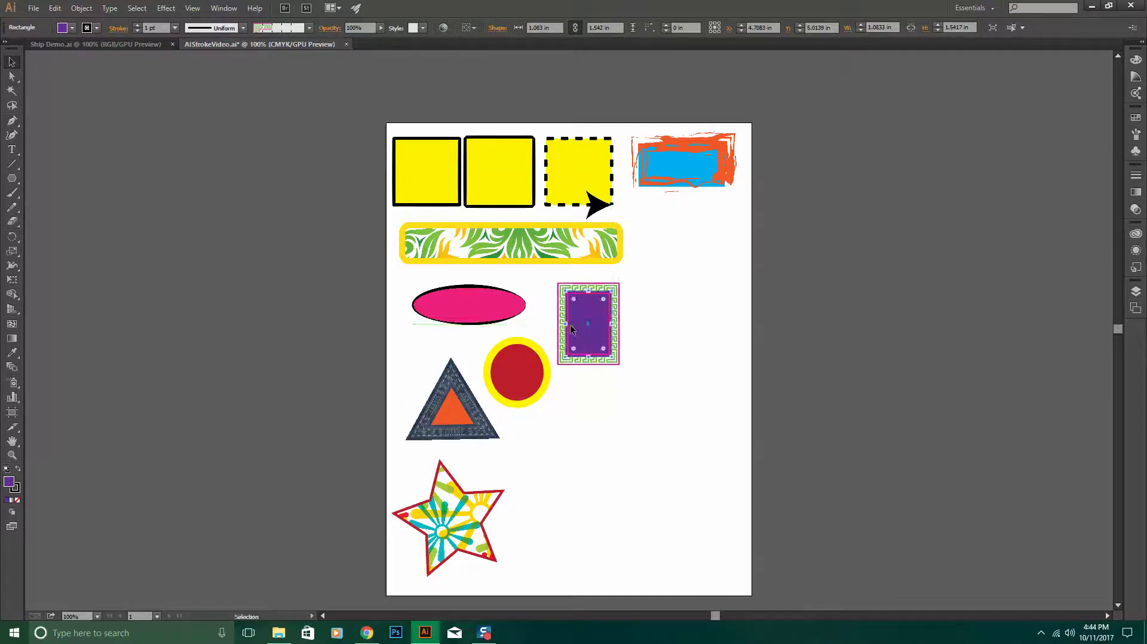
left_click_drag(570, 324, 657, 325)
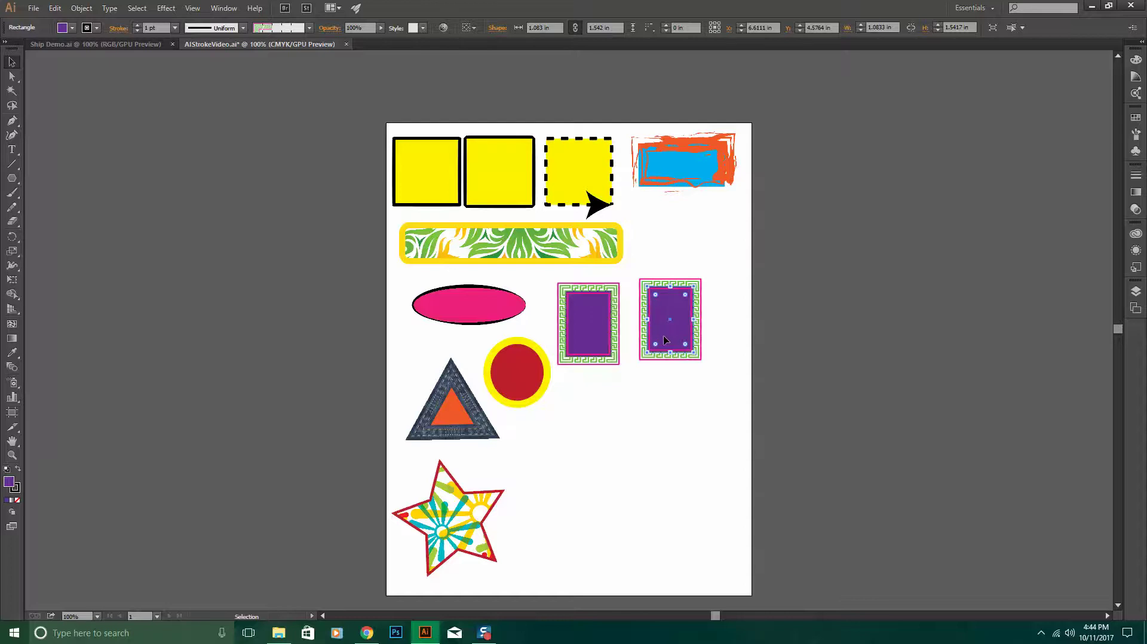
left_click_drag(663, 335, 577, 431)
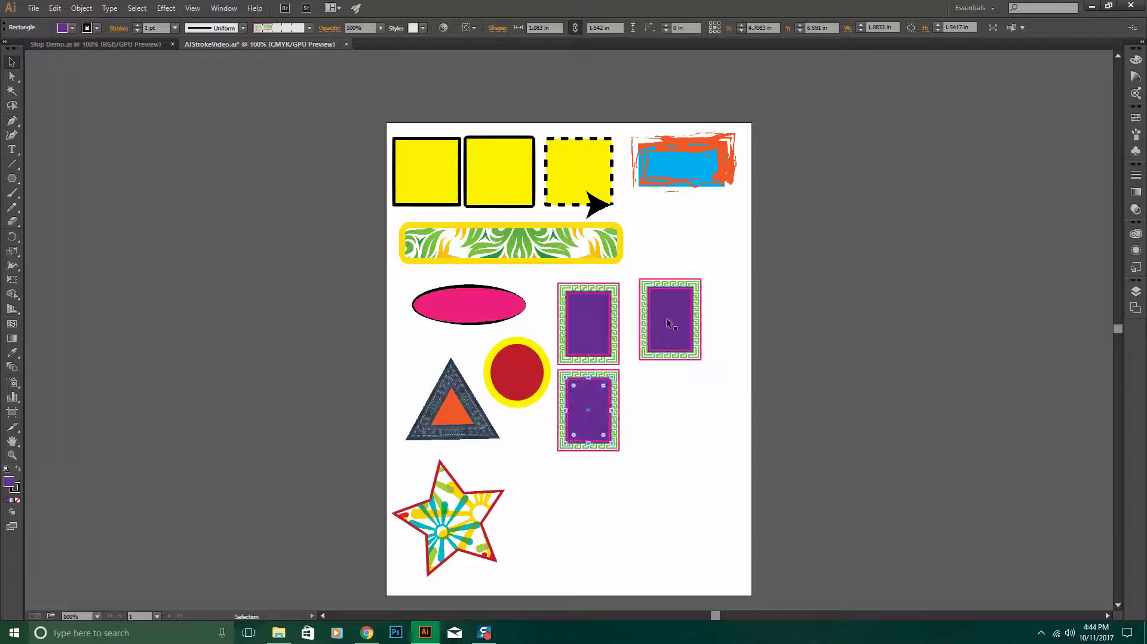
- Arrange the three bordered rectangles into an evenly aligned vertical column
left_click_drag(668, 322, 582, 506)
left_click_drag(581, 427, 605, 417)
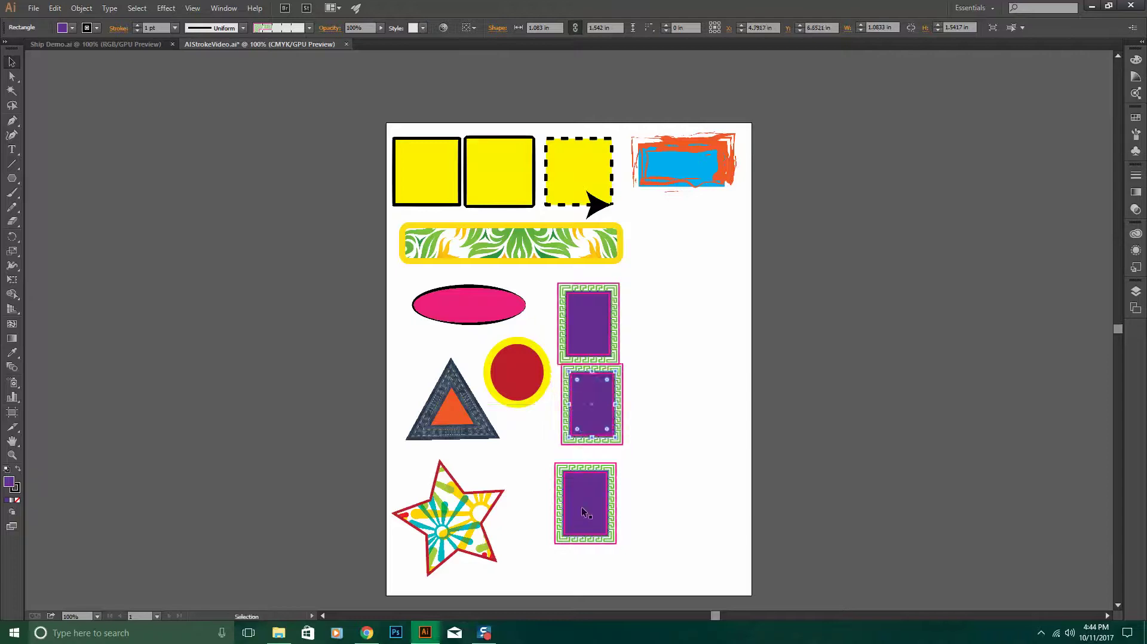
left_click_drag(572, 516, 580, 514)
mouse_move(590, 411)
left_mouse_down()
mouse_move(586, 435)
mouse_move(577, 426)
left_mouse_up()
left_click_drag(581, 512, 566, 518)
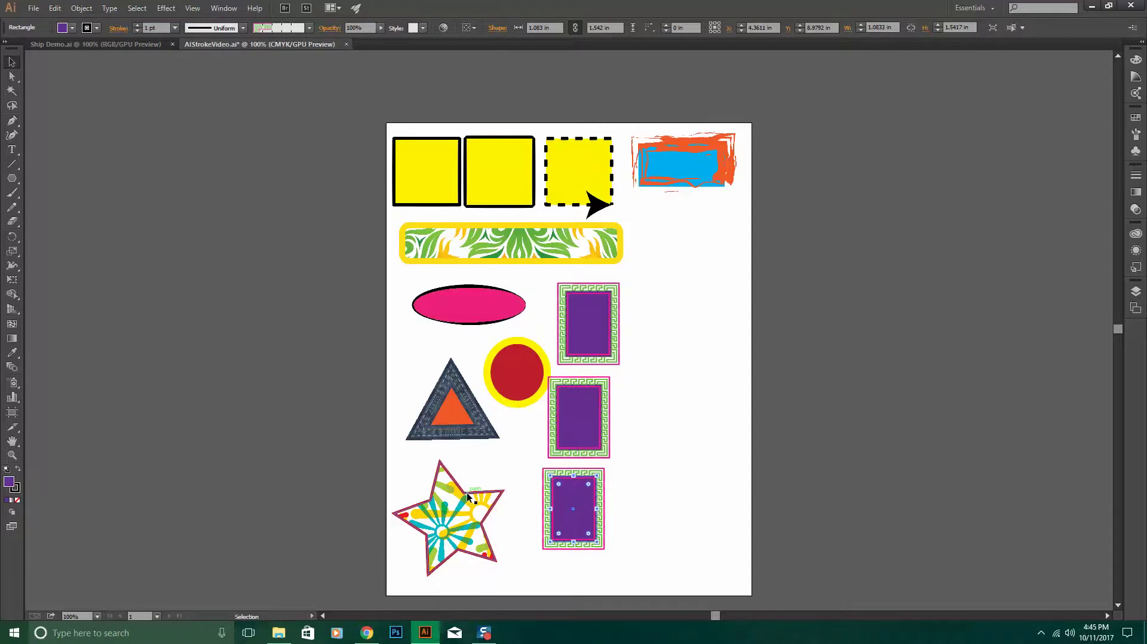
- Alt-drag a copy of the patterned star to the empty right side and rotate it
left_click_drag(468, 495, 693, 413)
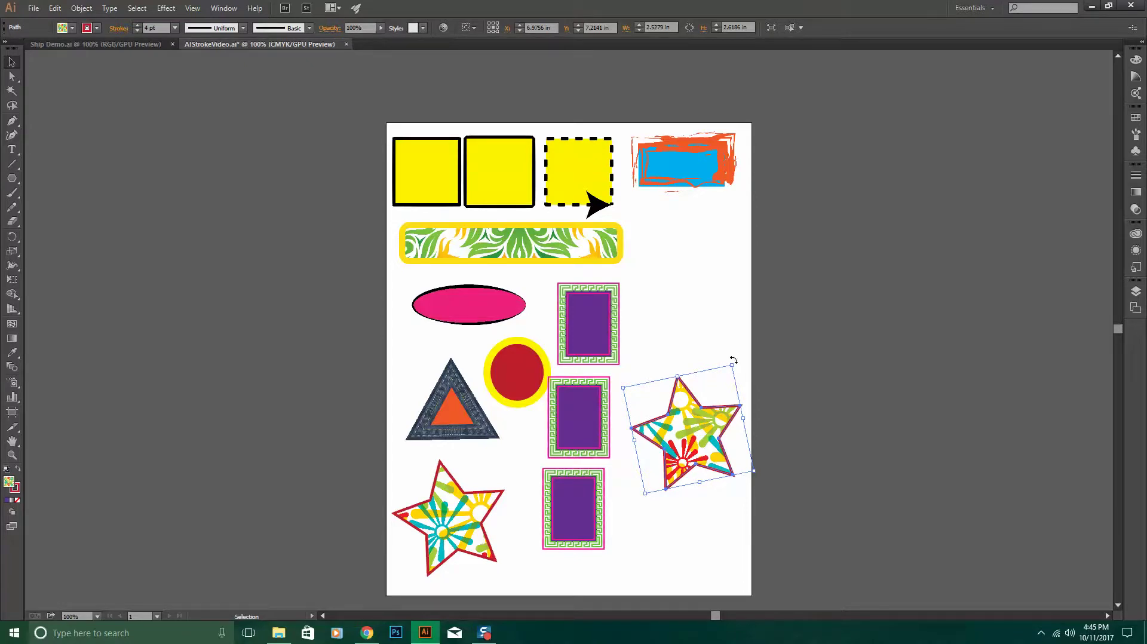
left_click_drag(733, 360, 756, 405)
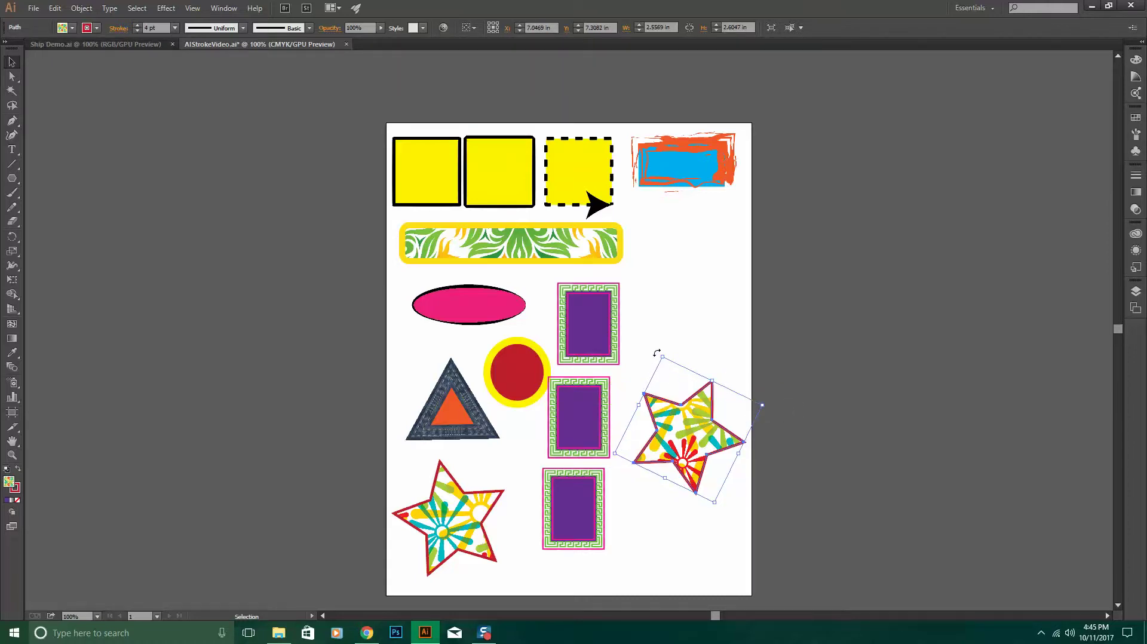
- Align the red circle's 12 pt yellow stroke to the inside of its edge
left_click(510, 367)
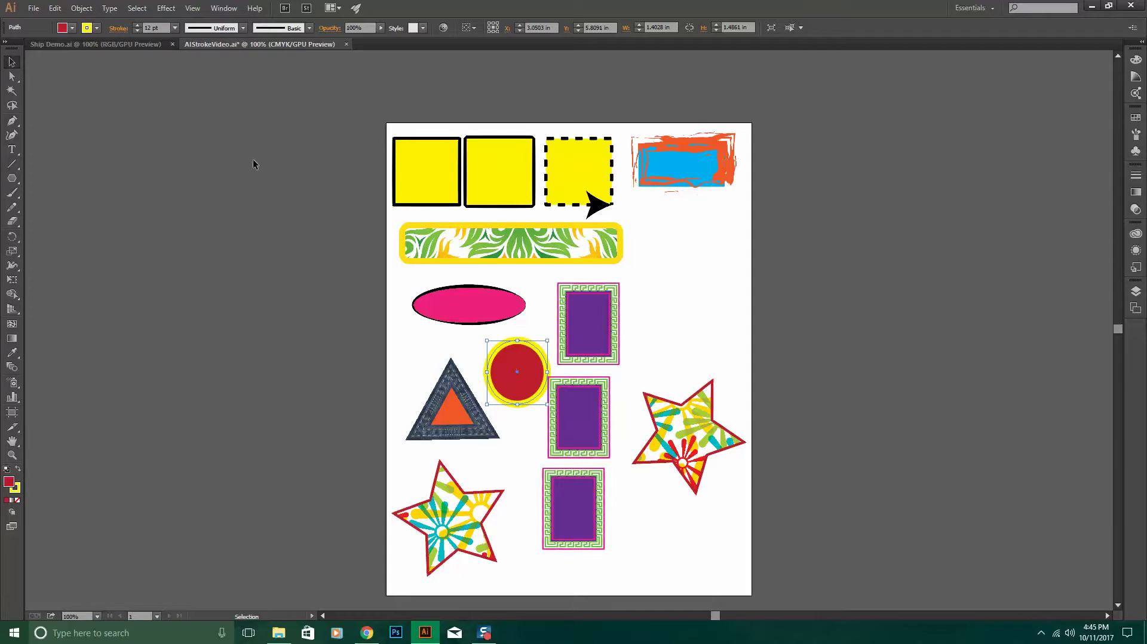
left_click(119, 30)
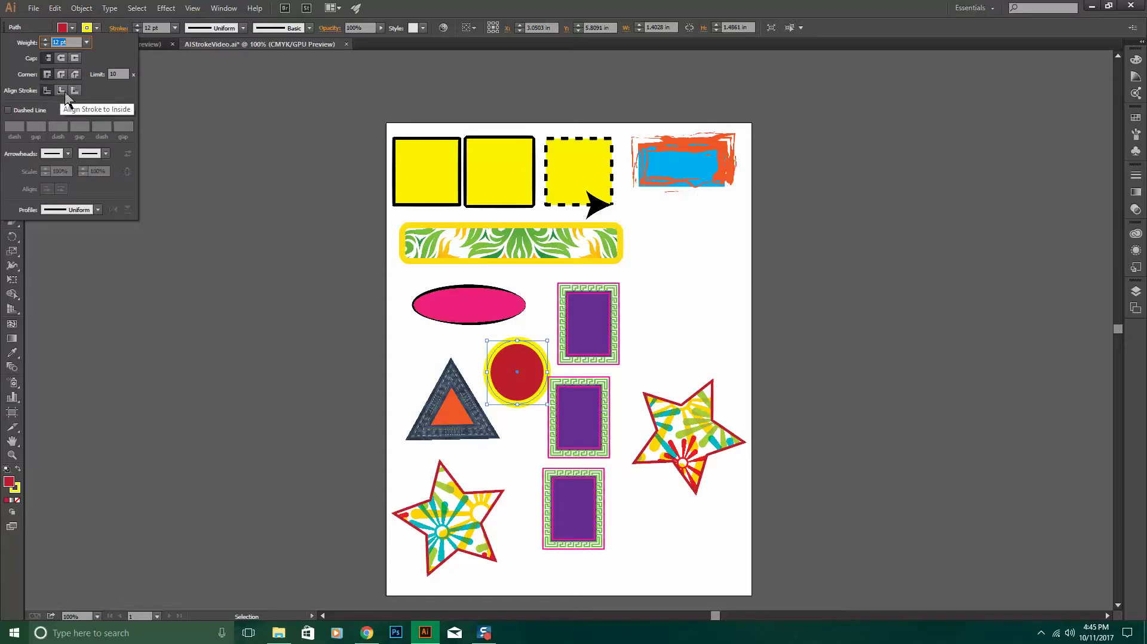
left_click(62, 90)
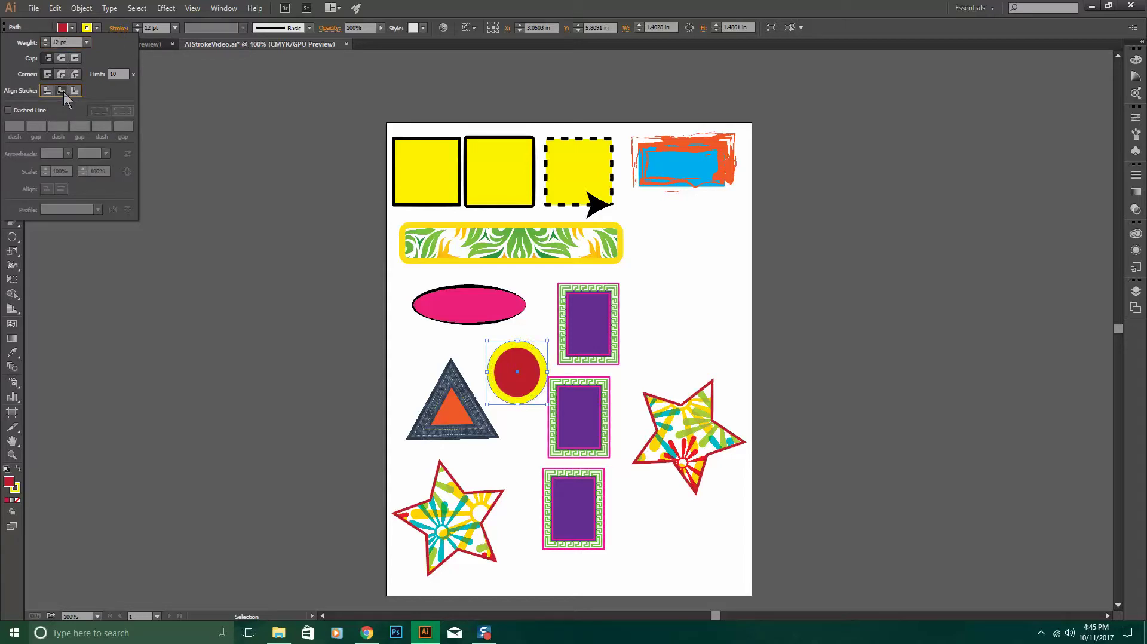